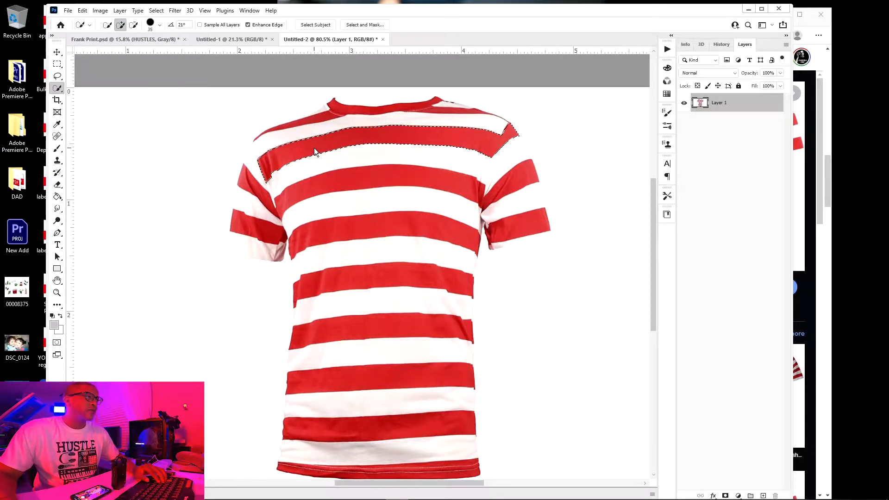
Use the Quick Selection tool to add the remaining red stripes below the shoulders, including the hem and both sleeves, to the selection
left_click(314, 148)
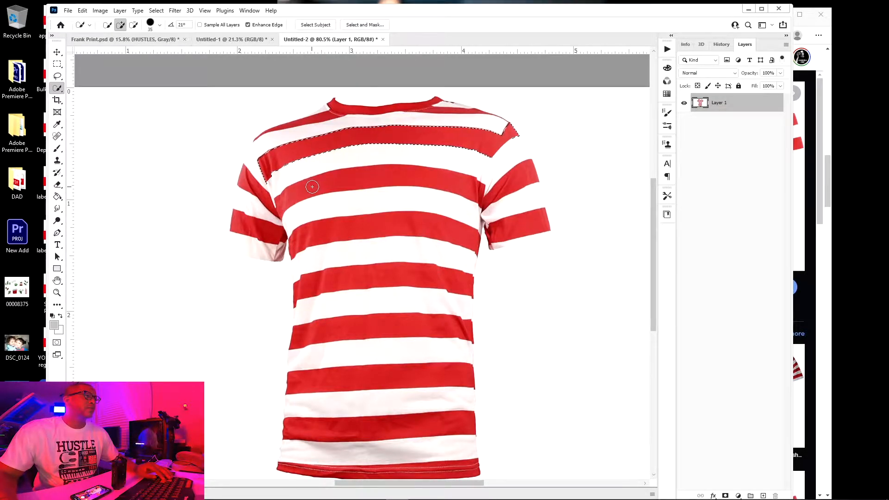
left_click(132, 28)
key("alt")
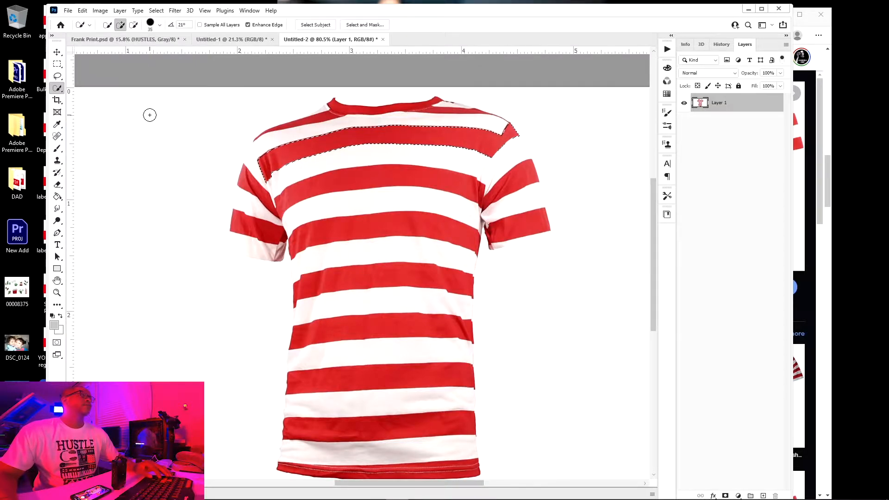
left_click(339, 181)
left_click(349, 230)
left_click(351, 280)
left_click(352, 332)
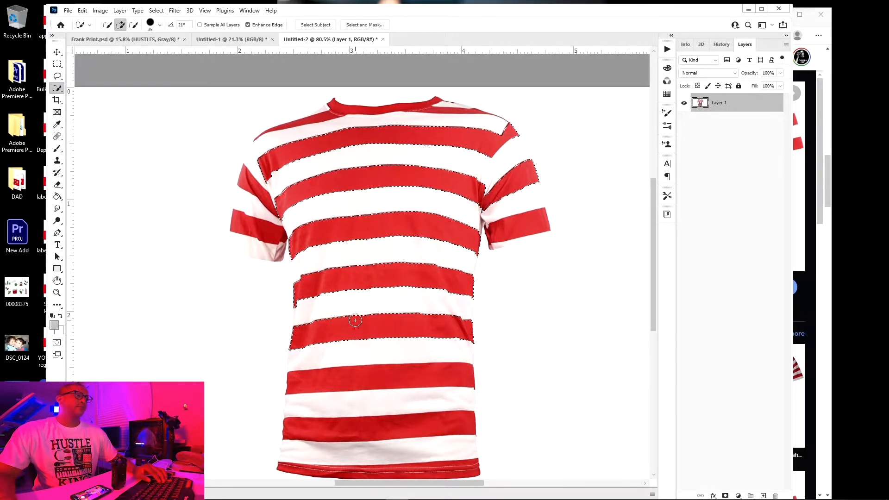
left_click(357, 382)
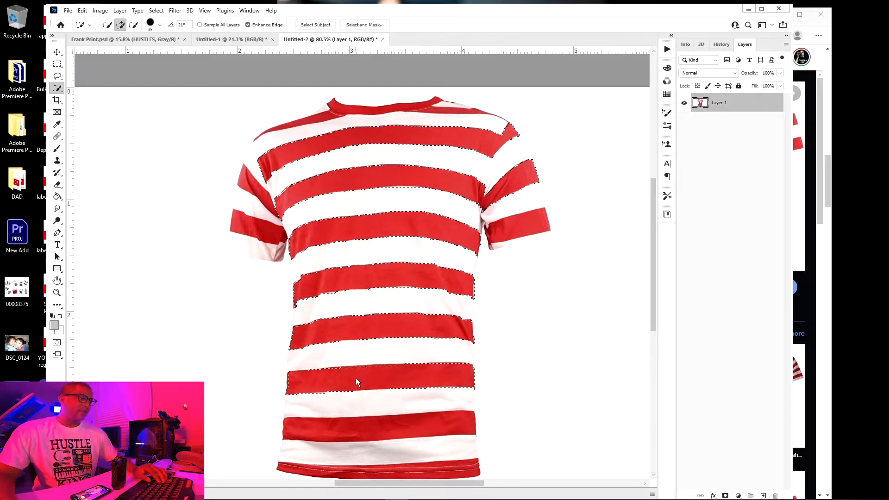
left_click(352, 426)
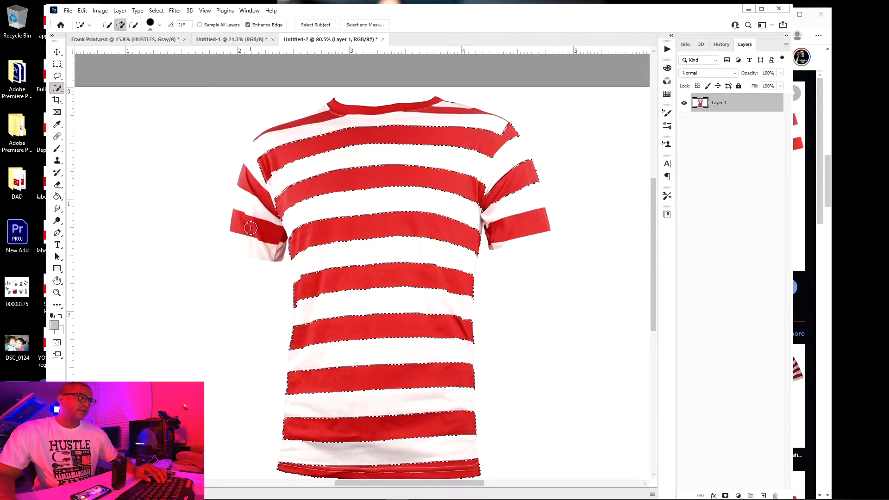
left_click(245, 179)
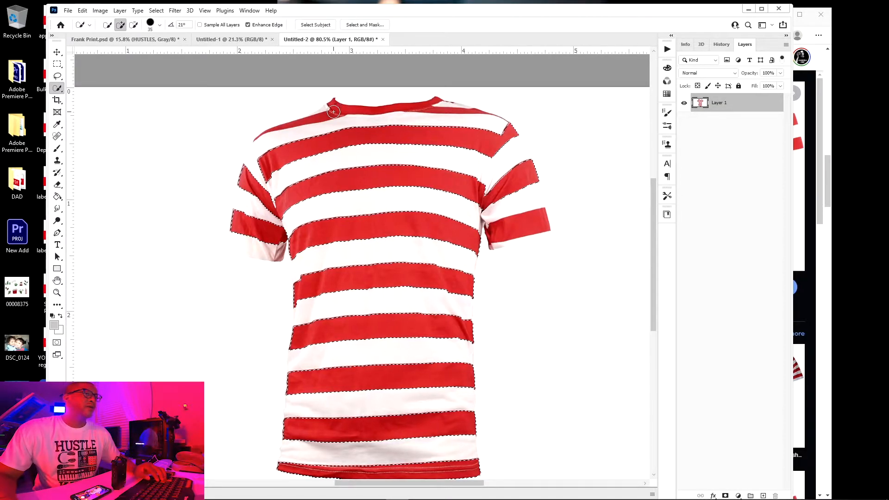
left_click(510, 231)
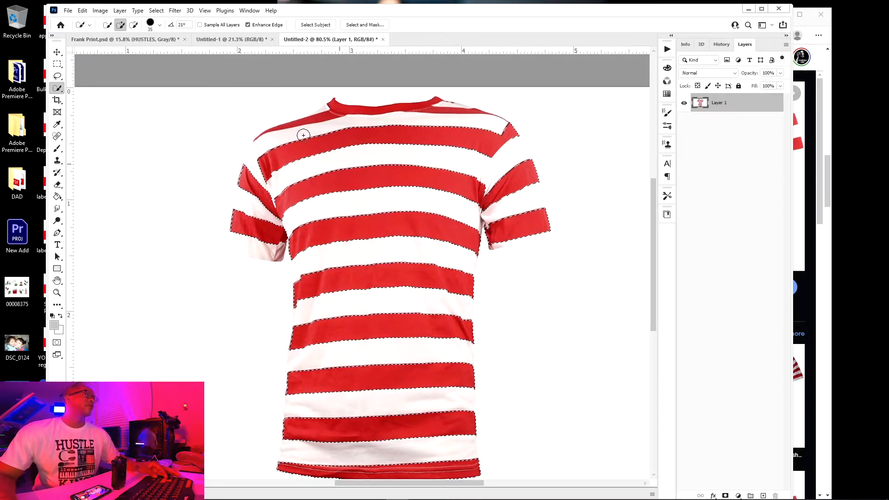
Copy the selected red stripes to a new layer and hide Layer 1
right_click(275, 155)
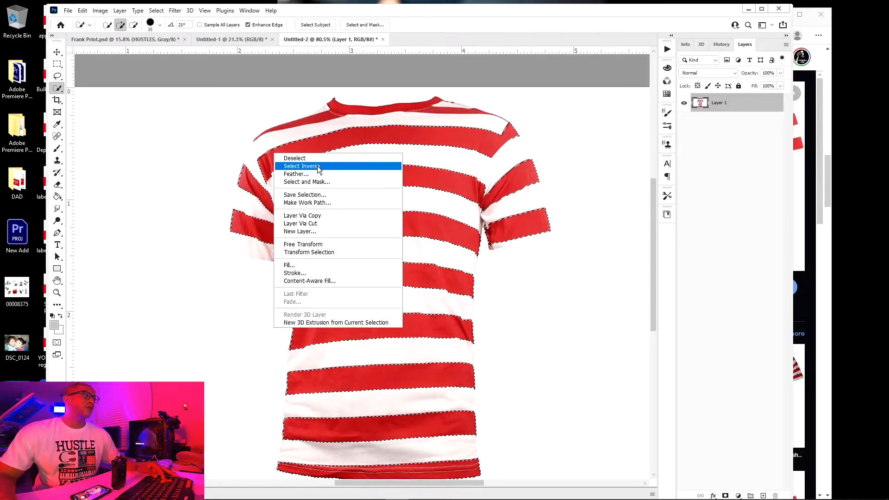
left_click(315, 216)
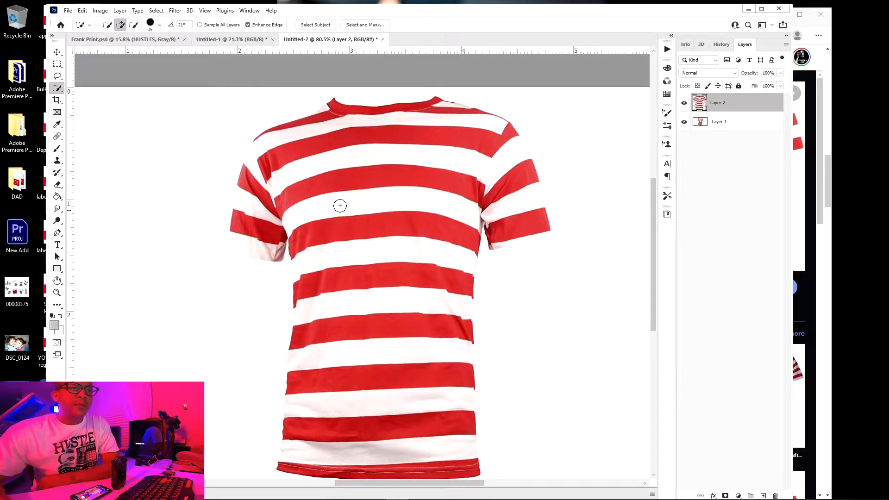
left_click(684, 122)
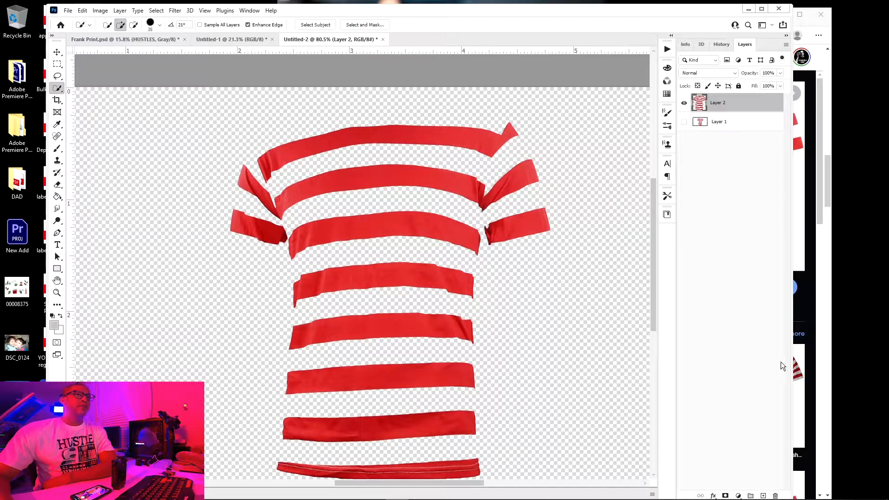
Add a Hue/Saturation adjustment layer above the copied stripes and enlarge its properties and the workspace to show all settings
left_click(739, 496)
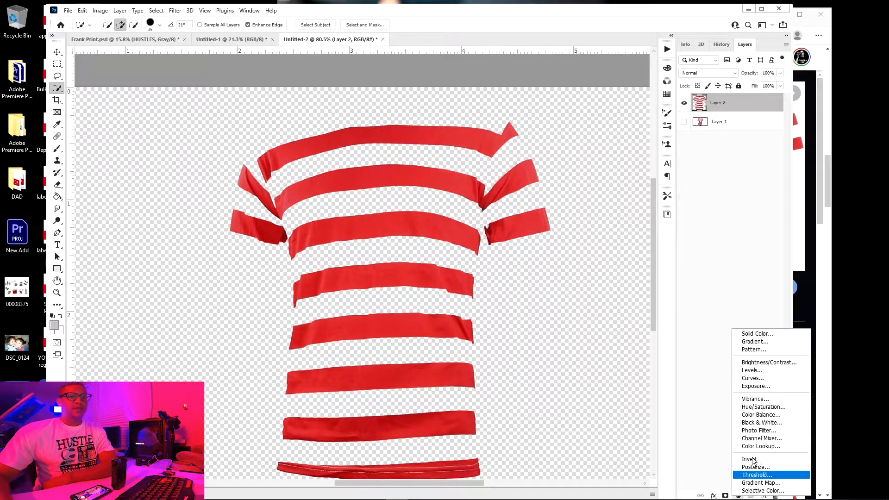
left_click(763, 408)
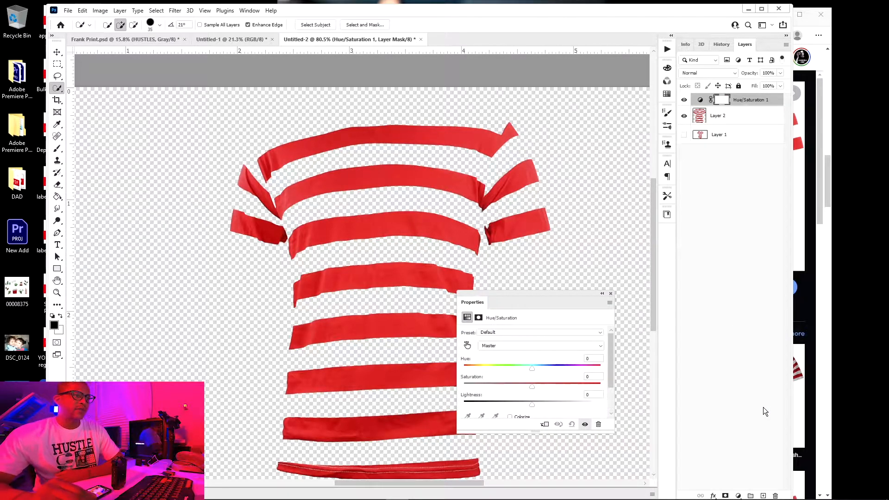
left_click_drag(554, 292, 616, 194)
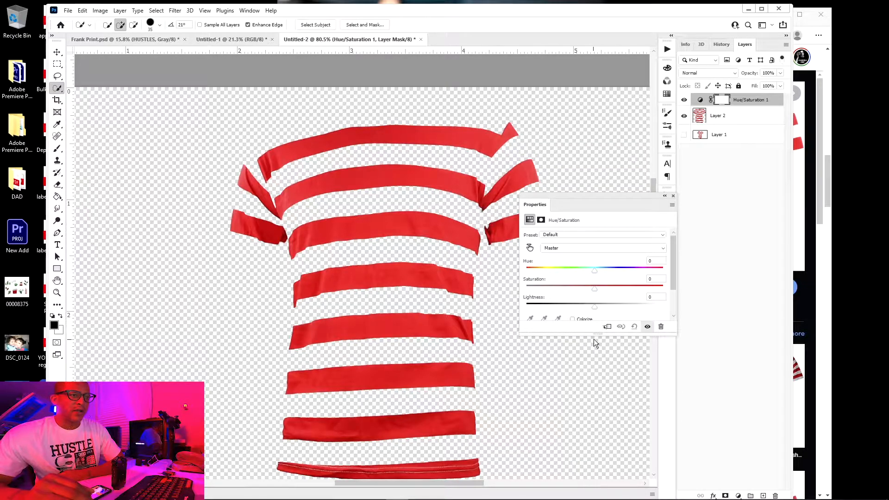
left_click_drag(595, 334, 594, 378)
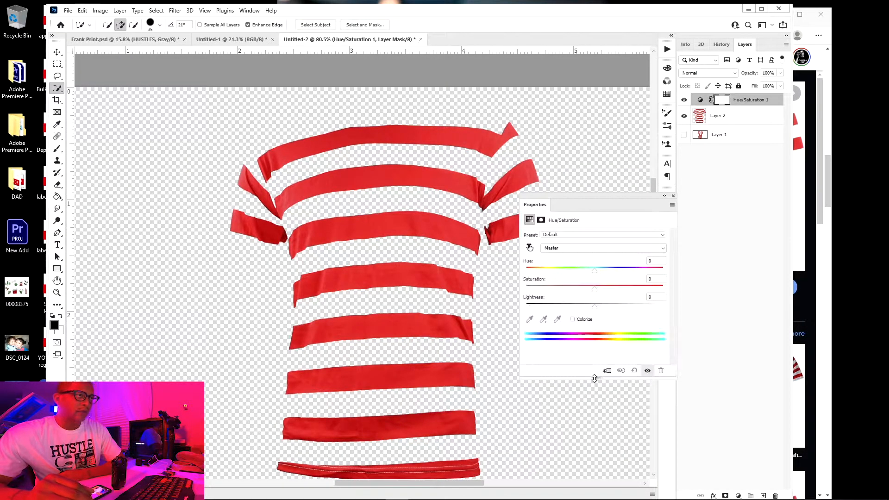
double_click(521, 15)
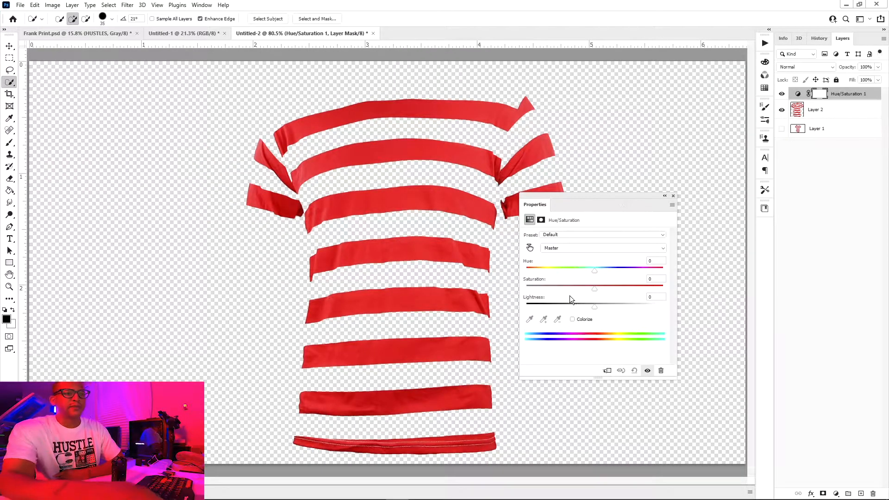
Colorize the stripes purple with hue 269 and saturation 83 in the Hue/Saturation adjustment
left_click(572, 319)
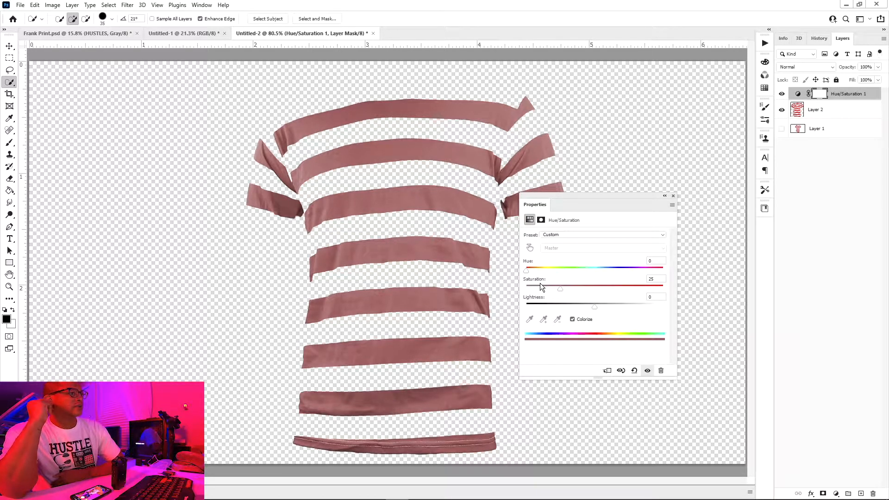
left_click_drag(562, 288, 640, 289)
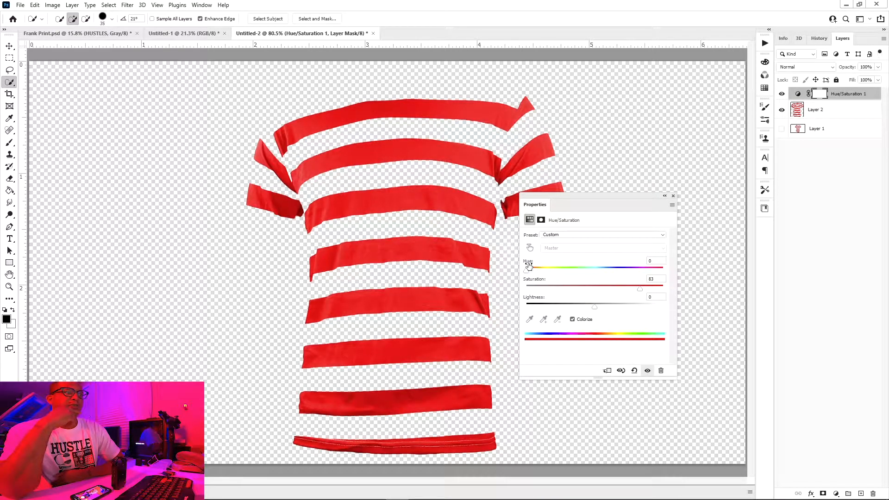
left_click_drag(526, 273, 629, 275)
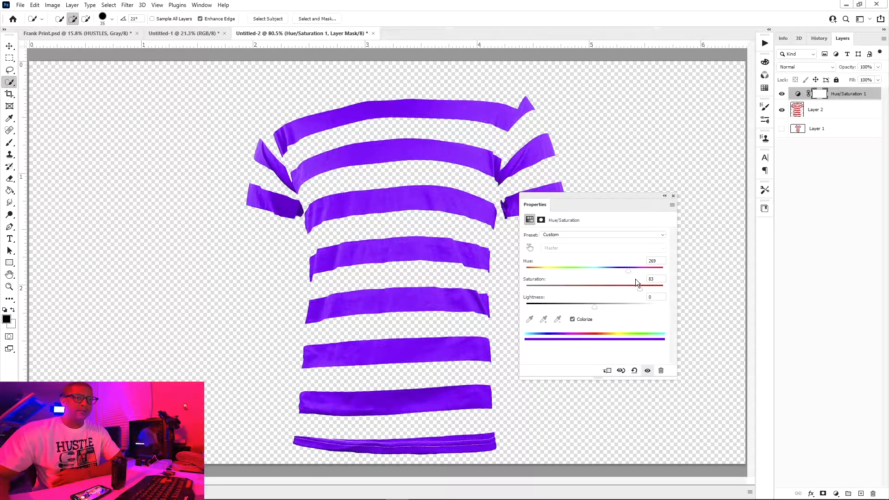
Show Layer 1 again and clip the Hue/Saturation adjustment to the striped Layer 2
left_click(781, 130)
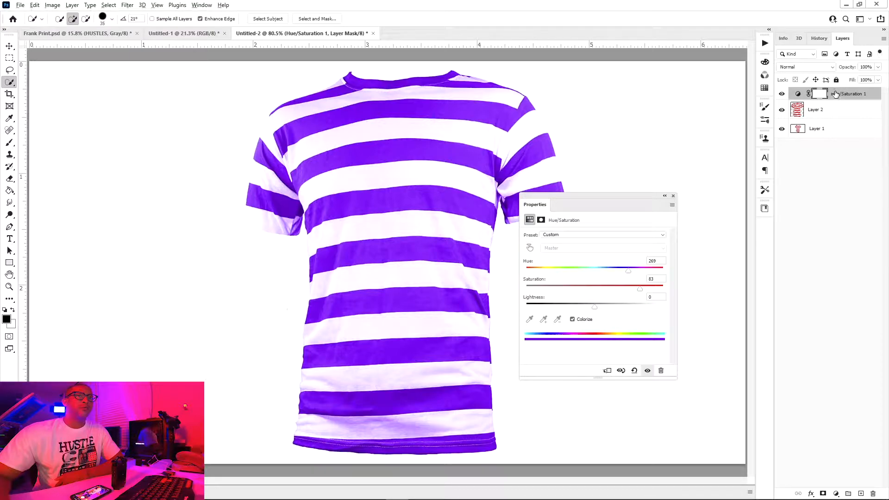
left_click(836, 98, "alt")
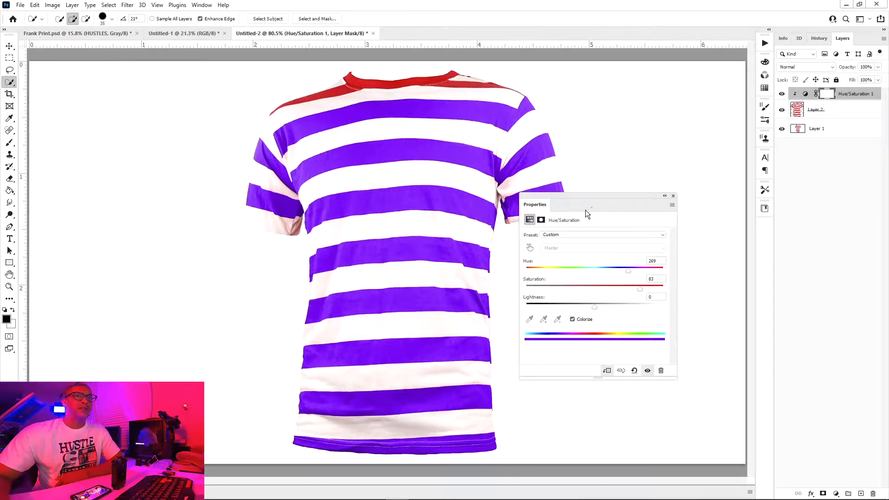
Recolour the stripes with hue 181 and saturation 56, trying lightness -15 and +67
left_click_drag(625, 271, 596, 274)
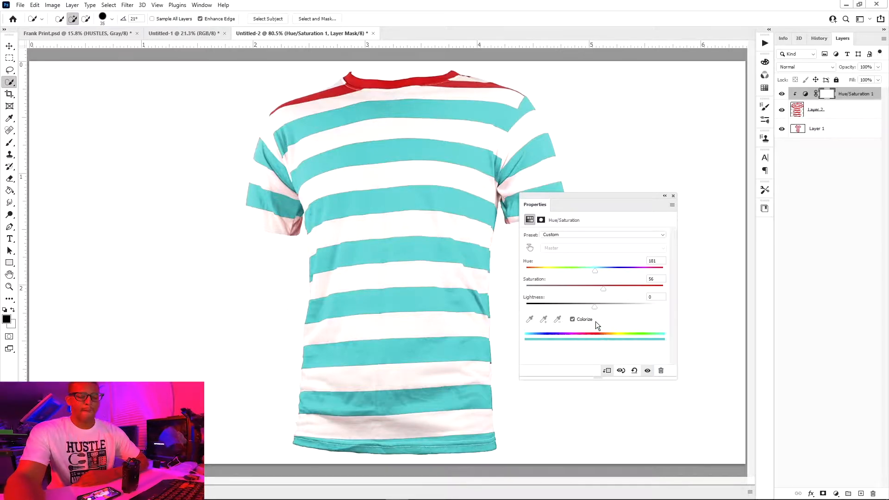
mouse_move(595, 307)
left_mouse_down()
mouse_move(542, 307)
mouse_move(641, 313)
mouse_move(584, 311)
left_mouse_up()
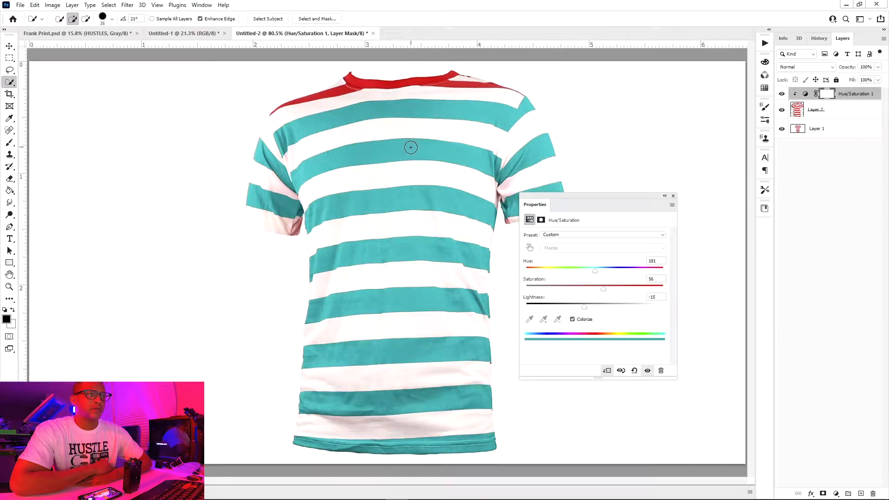
scroll(411, 147, "up", 8)
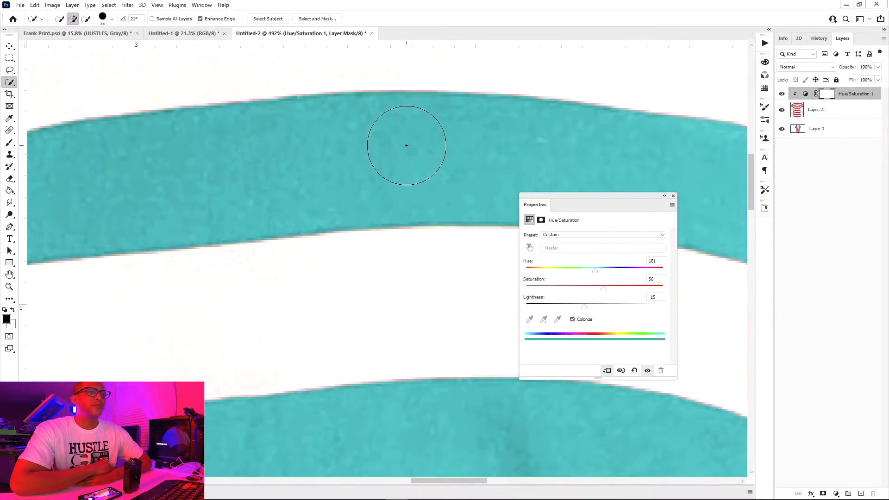
left_click_drag(585, 307, 640, 301)
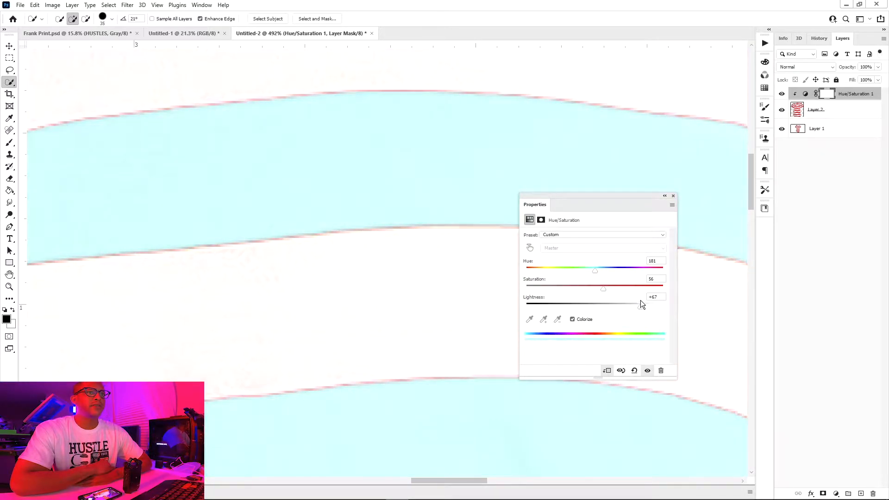
Examine the edges of the recoloured stripes on Layer 2 up close, especially around the sleeve and shoulder
left_click(800, 114)
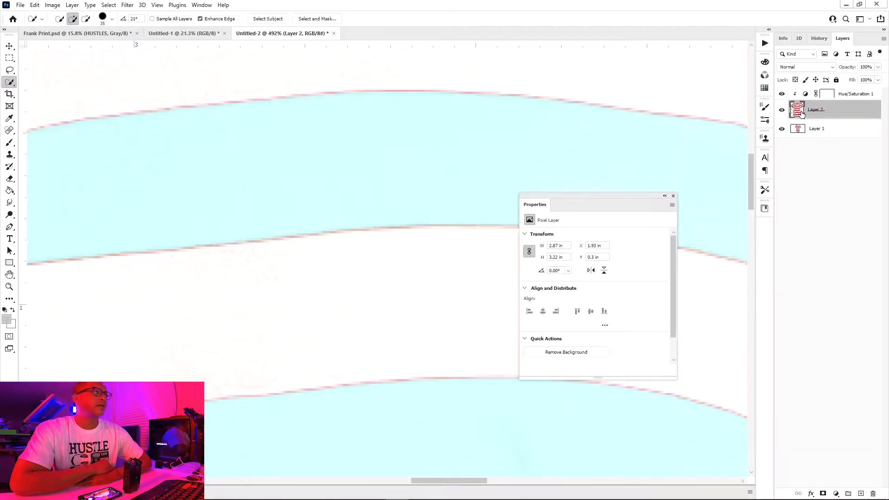
left_click(12, 47)
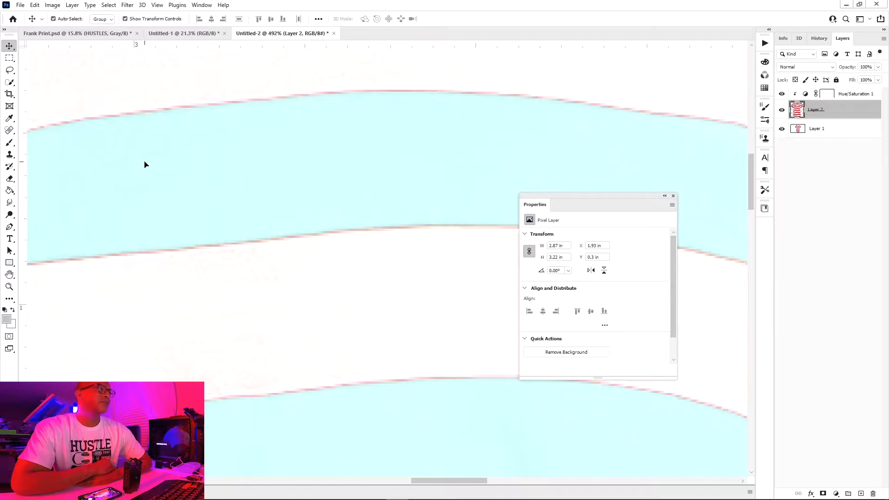
scroll(149, 160, "down", 8)
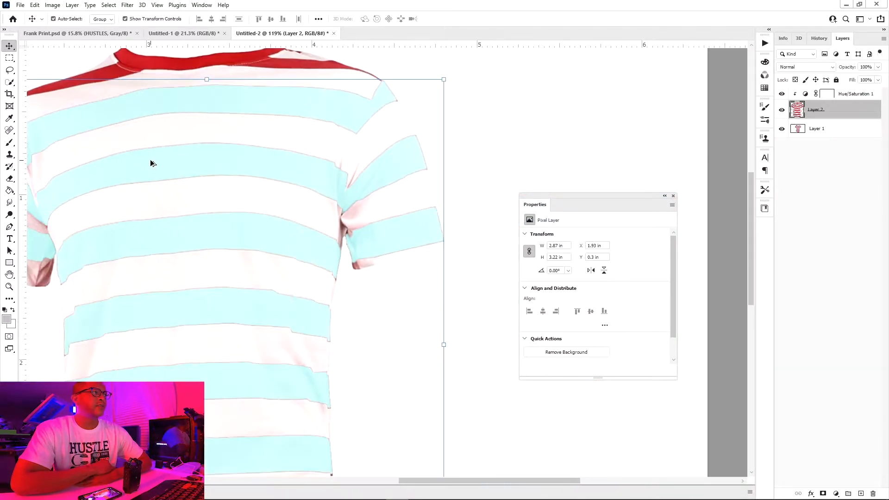
scroll(299, 159, "down", 4)
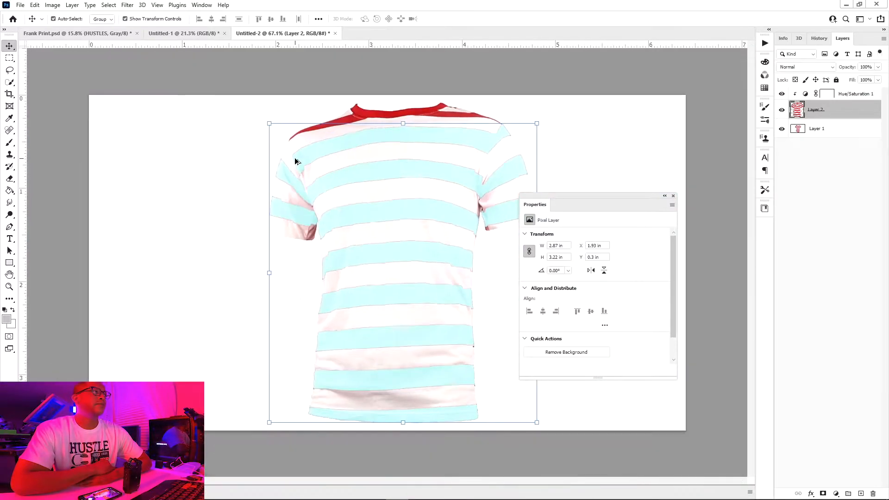
scroll(295, 161, "up", 11)
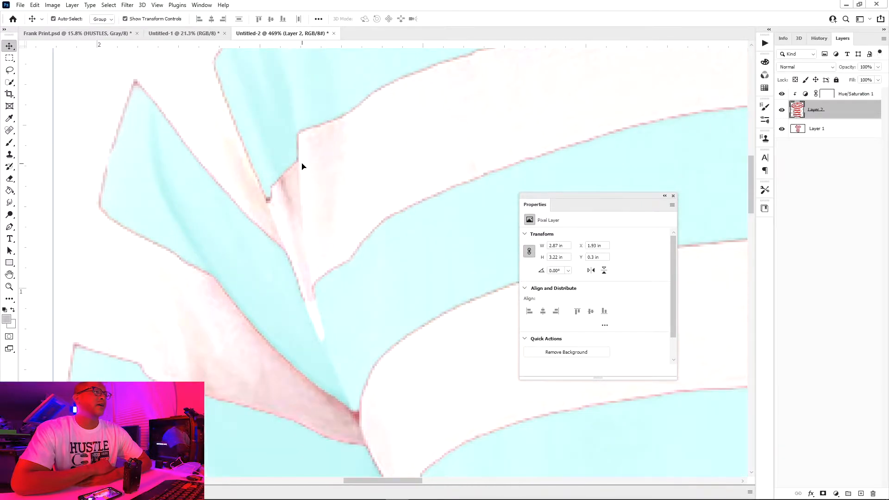
left_click_drag(301, 166, 288, 207)
scroll(214, 204, "up", 5)
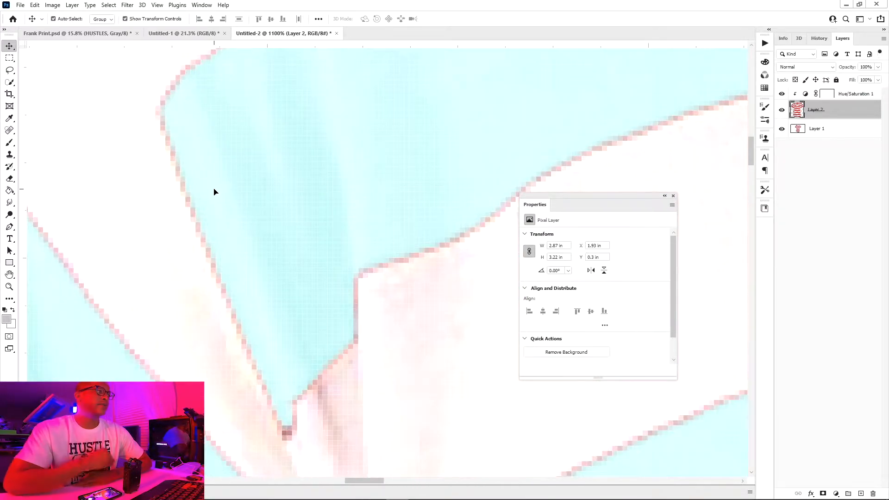
scroll(214, 189, "down", 9)
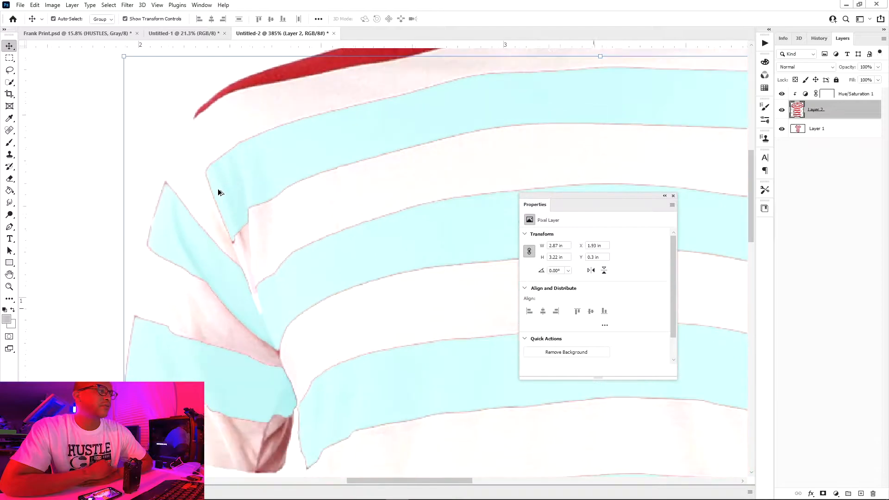
scroll(218, 192, "down", 1)
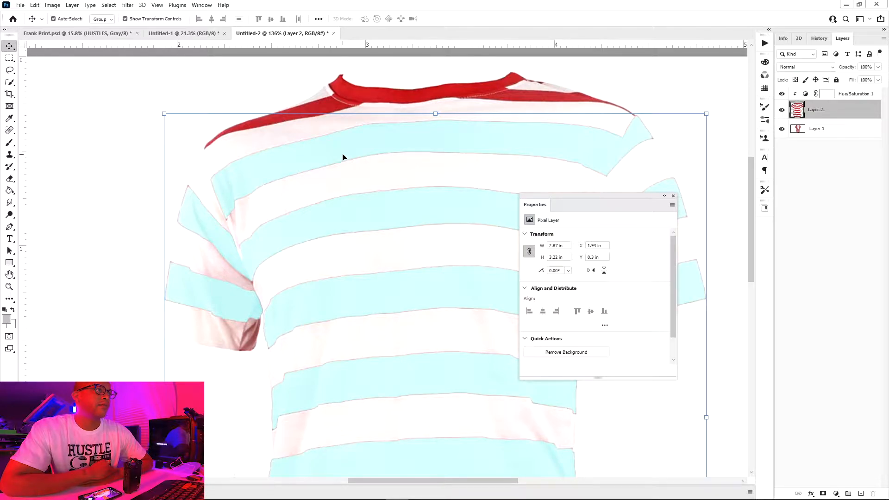
scroll(352, 167, "down", 6)
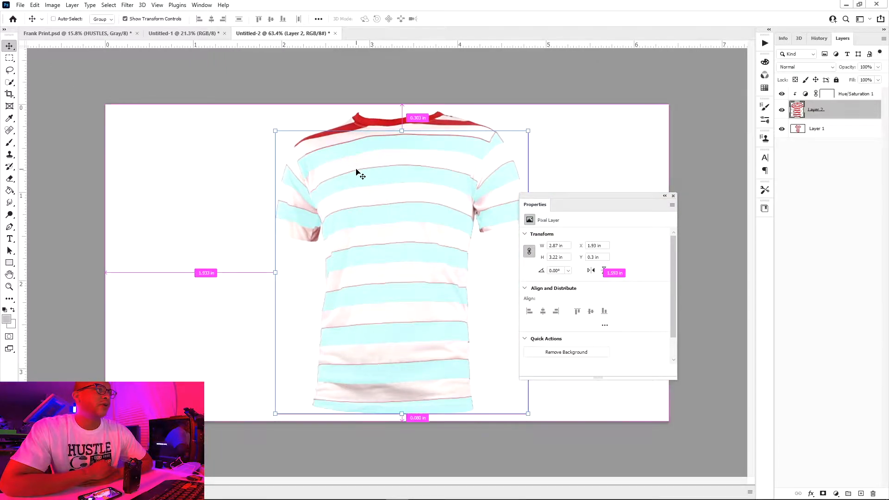
Undo the recolouring back to the red stripes alone, removing the Hue/Saturation adjustment and hiding Layer 1 again
key("ctrl+z")
key("ctrl+z")
key("ctrl+z")
key("ctrl+z")
key("ctrl+z")
key("ctrl+z")
key("ctrl+z")
key("ctrl+z")
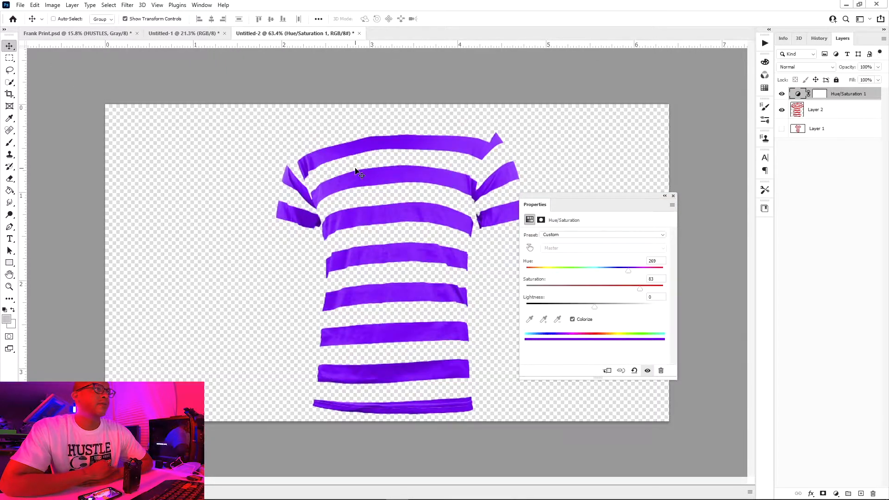
key("ctrl+z")
key("ctrl+z")
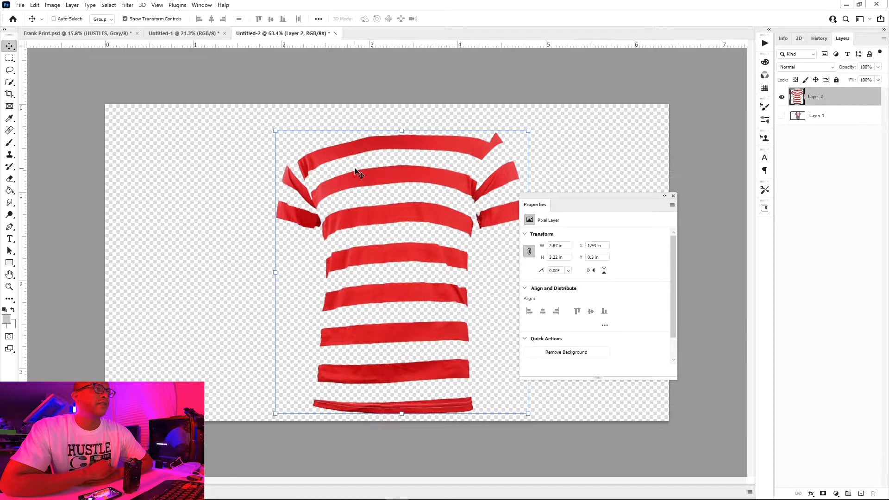
Undo the stripes' separate layer to restore their selection on Layer 1, and test the selection with a move that is undone
key("ctrl+z")
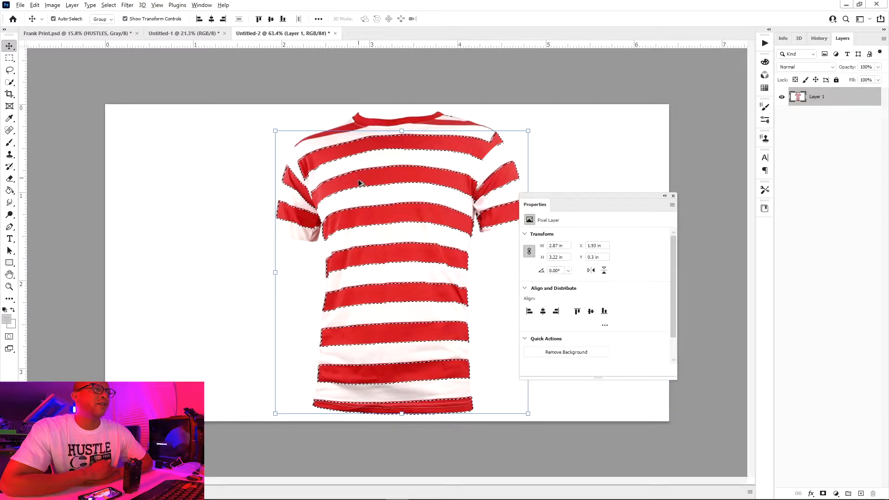
left_click_drag(362, 179, 424, 171)
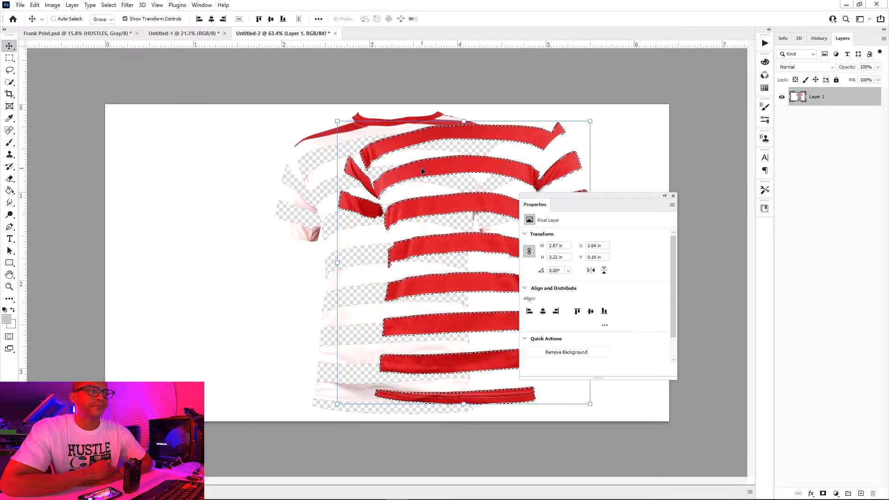
key("ctrl+z")
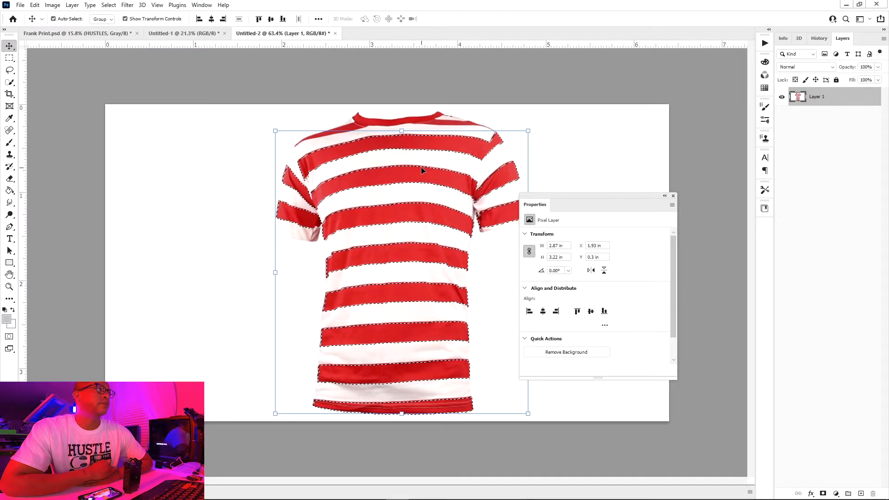
Try expanding the stripe selection by 1 pixel and undo the expansion
scroll(396, 178, "up", 5)
scroll(396, 178, "up", 10)
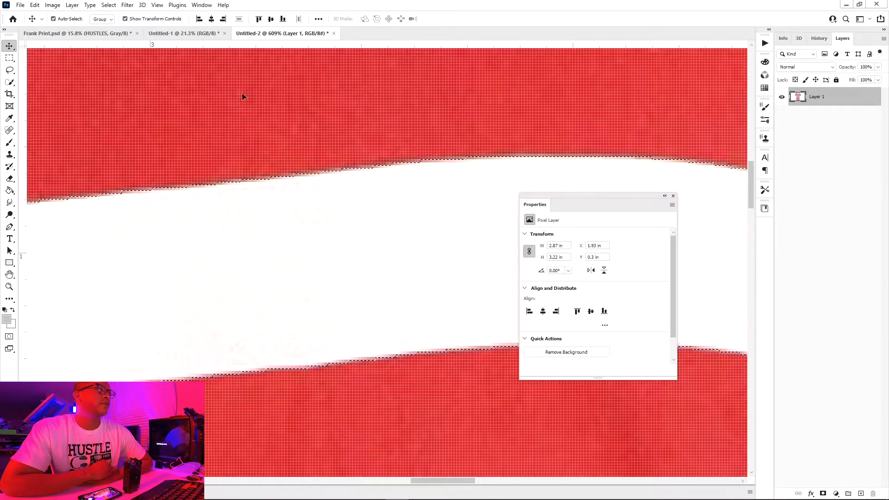
left_click(108, 5)
mouse_move(147, 147)
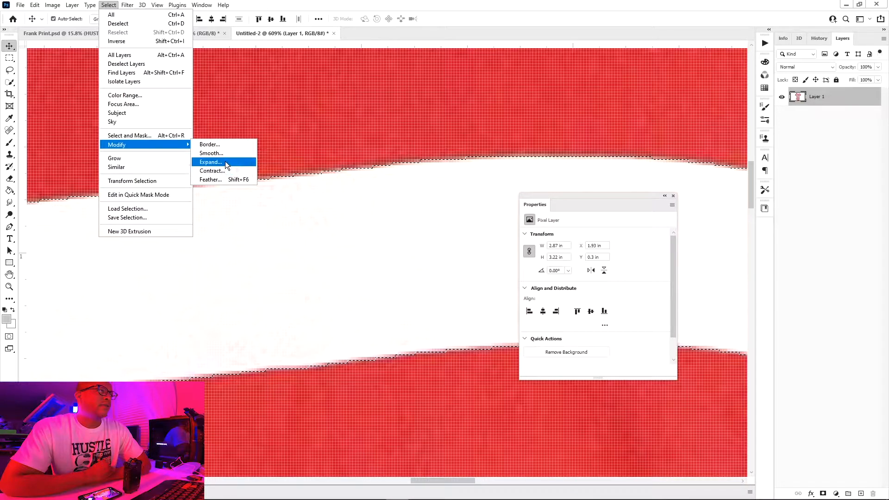
left_click(205, 162)
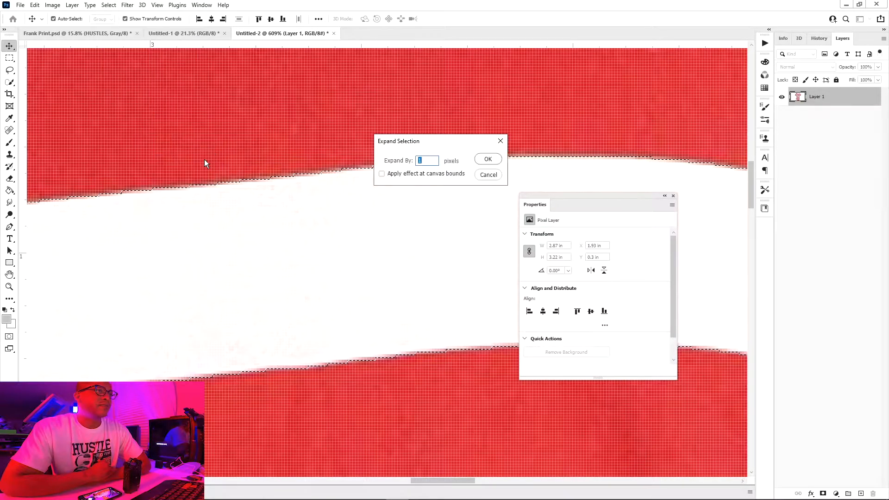
left_click(488, 159)
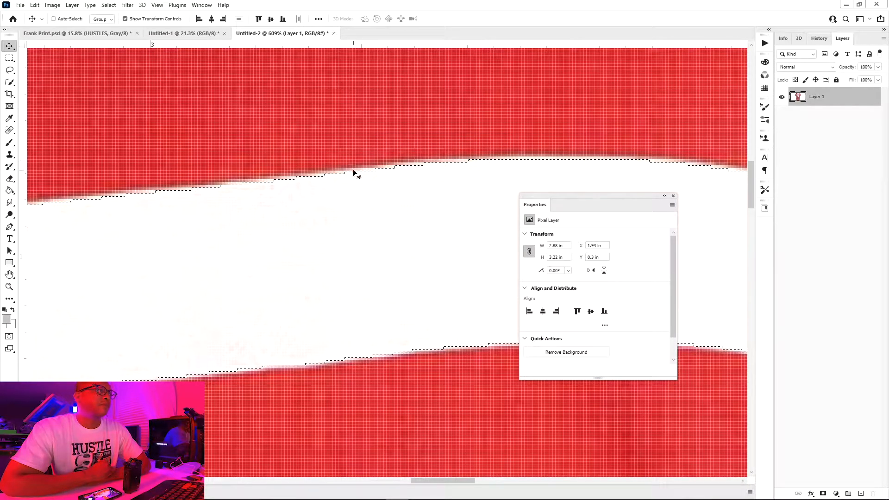
left_click(35, 5)
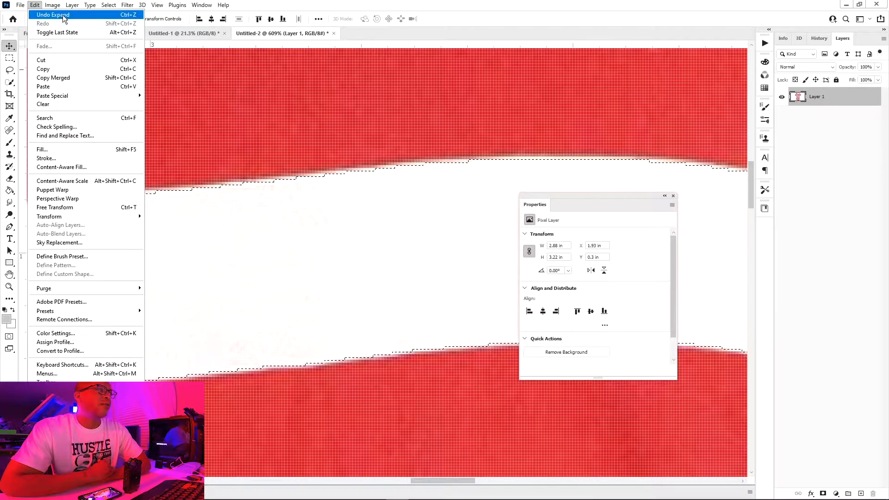
left_click(54, 15)
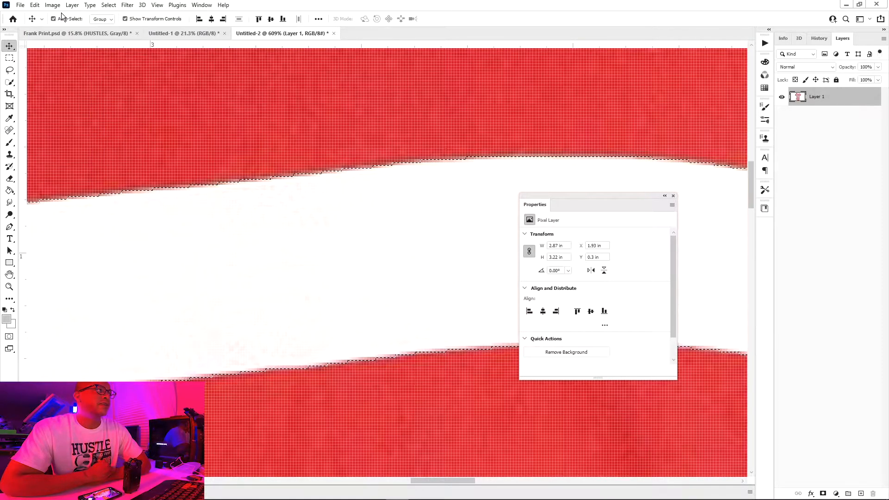
Try contracting the stripe selection by 2 pixels
left_click(109, 5)
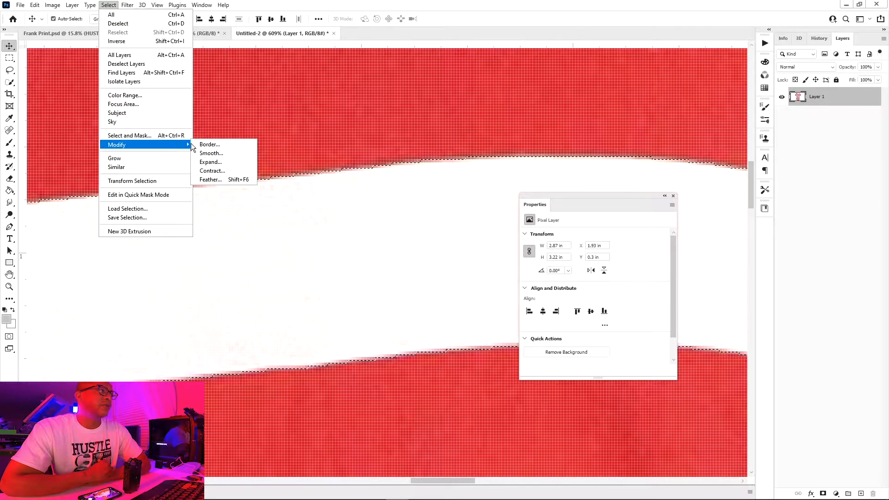
left_click(224, 171)
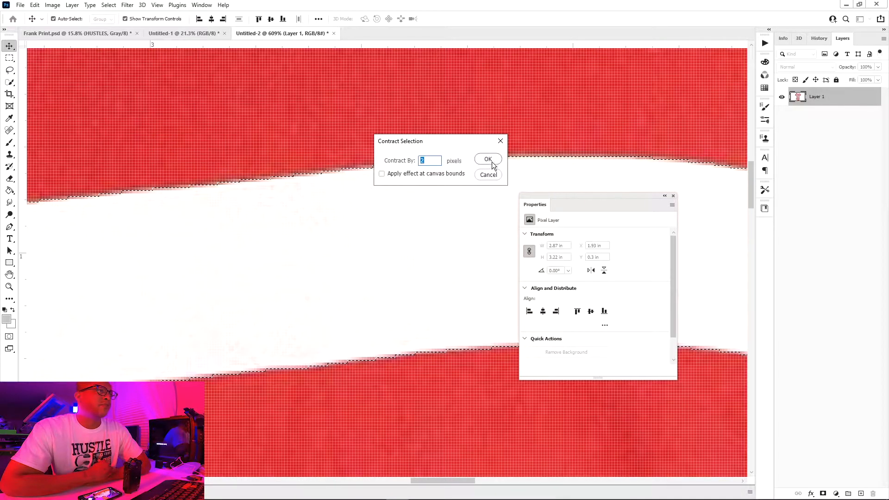
left_click(490, 160)
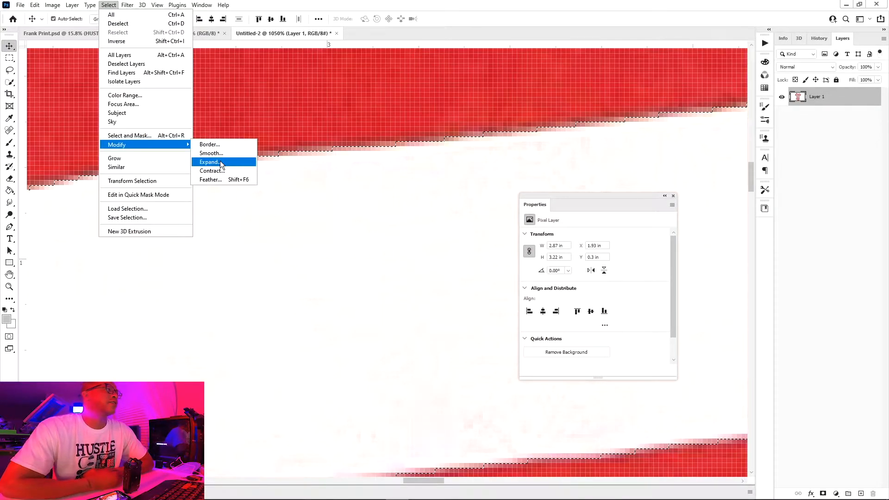
Expand the stripe selection by 1 pixel beyond the blurred red edges
left_click(221, 162)
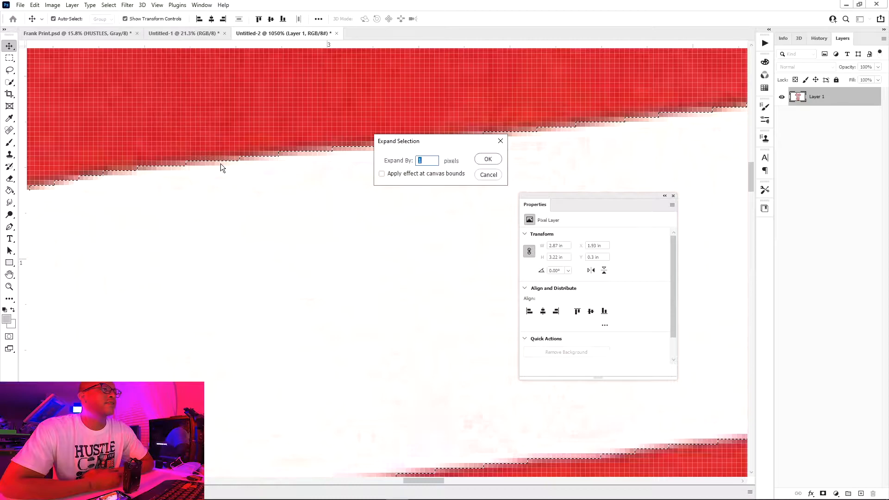
left_click(486, 160)
key("ctrl+0")
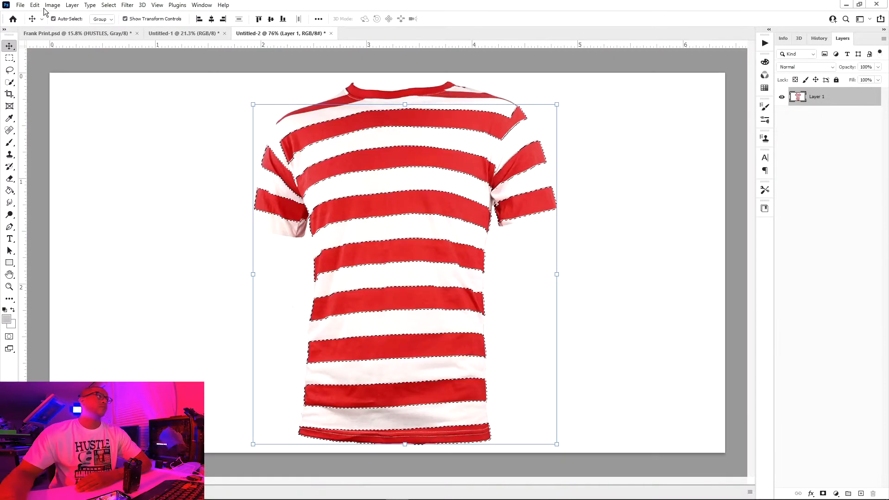
Try cutting the selected stripes out of Layer 1 and undo the cut
left_click(39, 7)
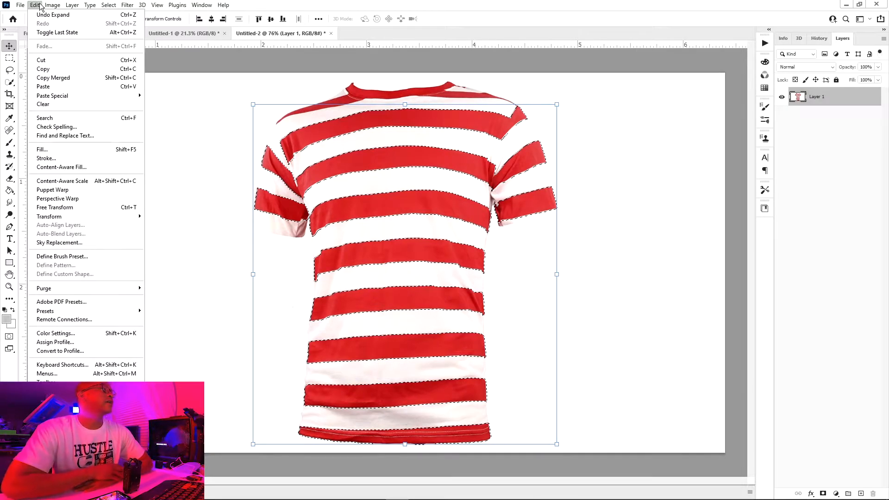
left_click(53, 64)
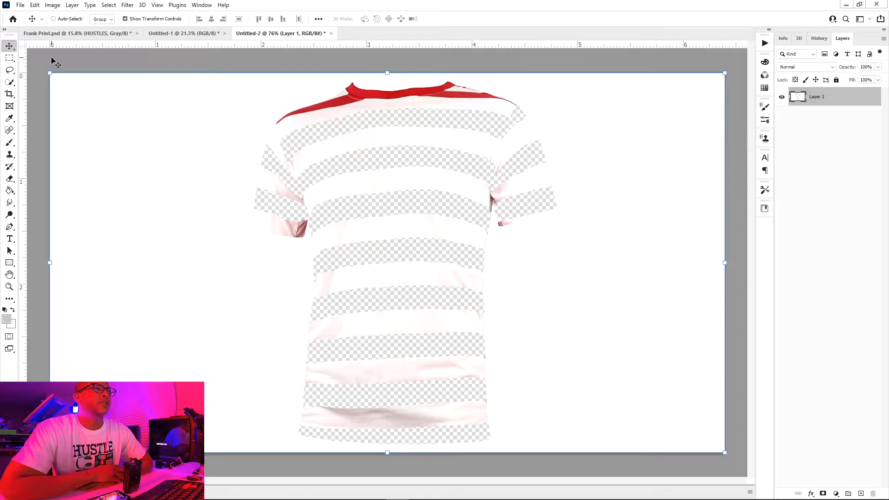
key("ctrl+v")
left_click(53, 18)
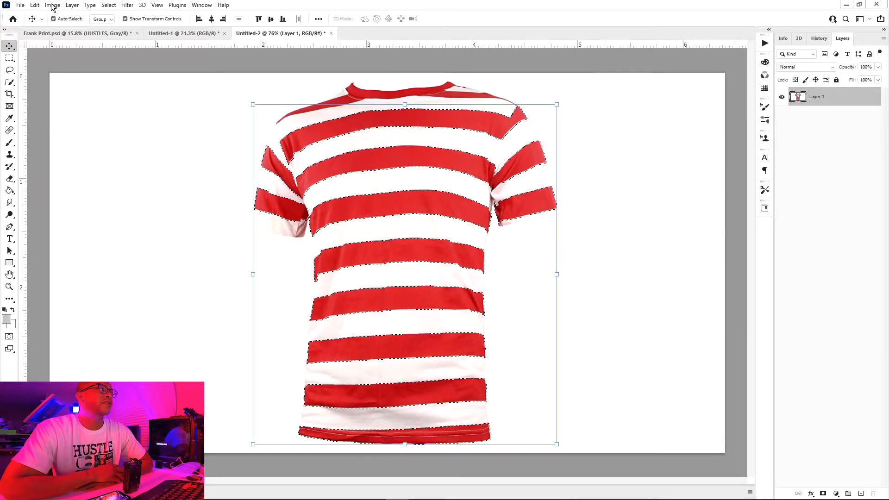
left_click(38, 7)
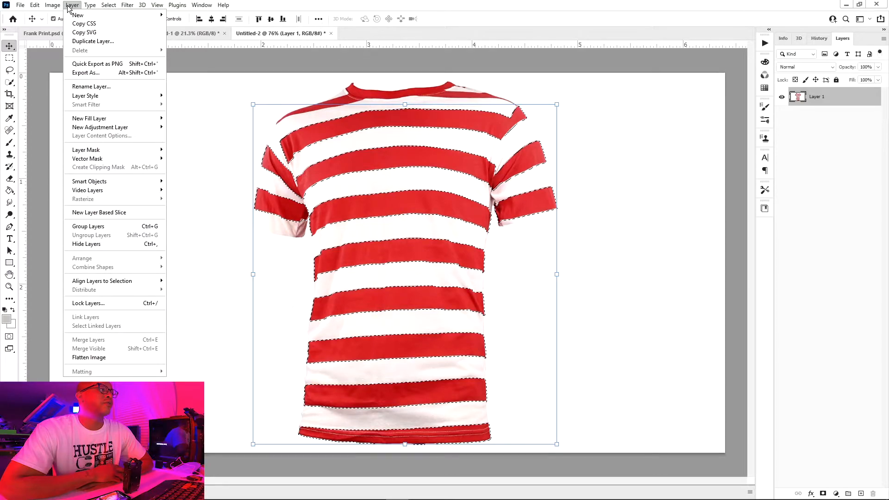
mouse_move(58, 8)
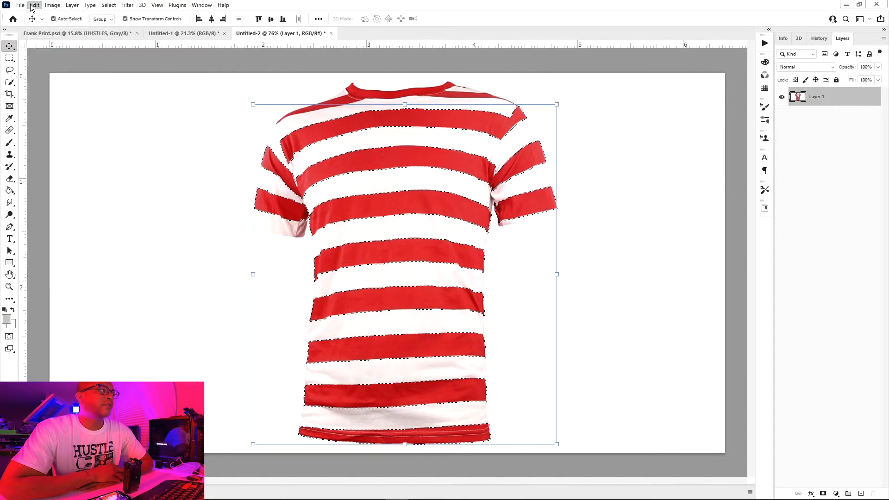
left_click(58, 74)
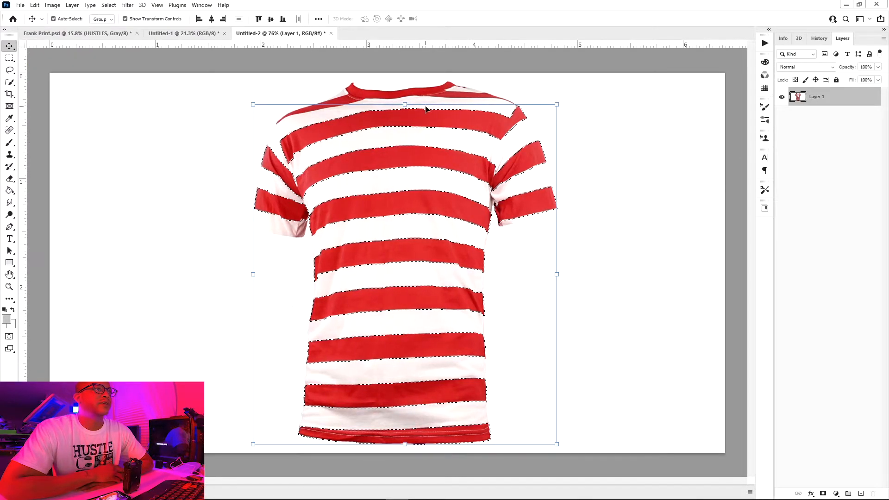
Copy the expanded stripe selection to a new layer, checking the copy with a sideways move that is undone
key("ctrl")
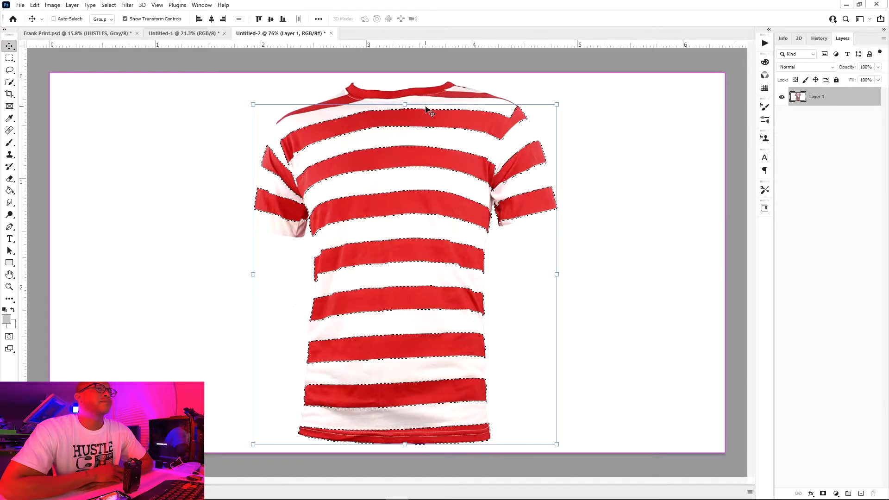
key("ctrl+j")
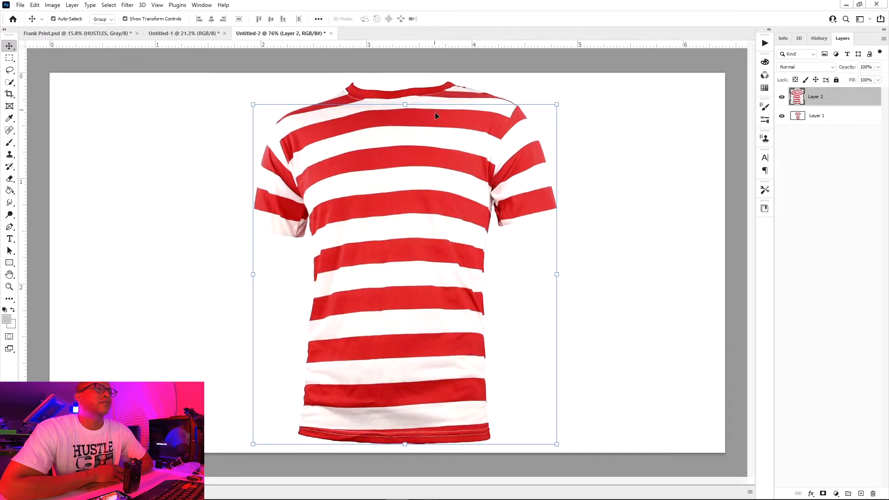
left_click_drag(444, 127, 255, 122)
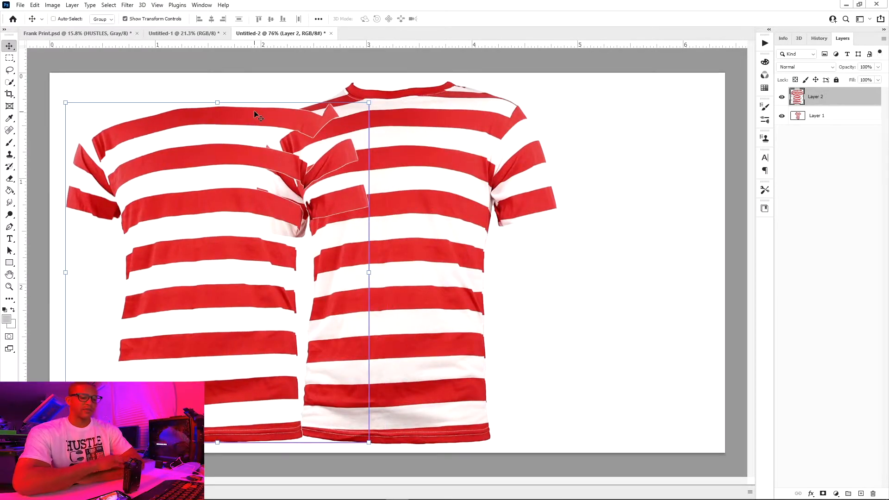
key("ctrl+z")
Add a Hue/Saturation adjustment layer with Colorize enabled and clip it to the stripes on Layer 2
left_click(836, 493)
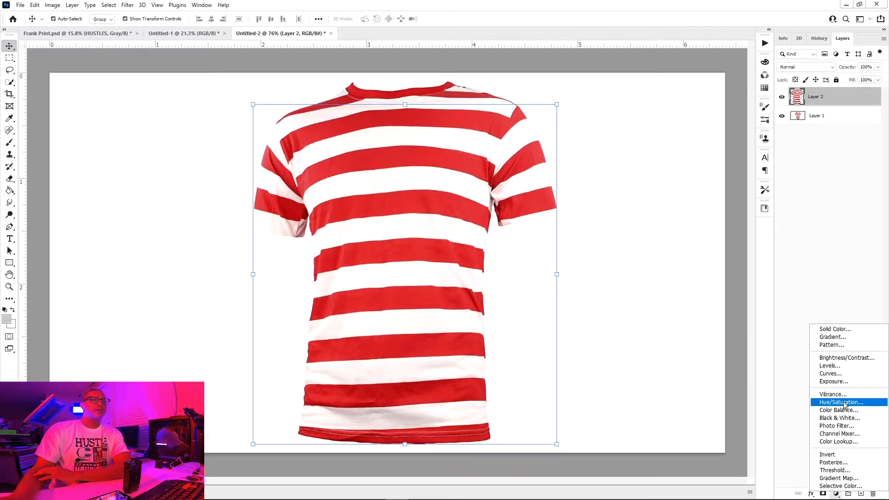
left_click(844, 404)
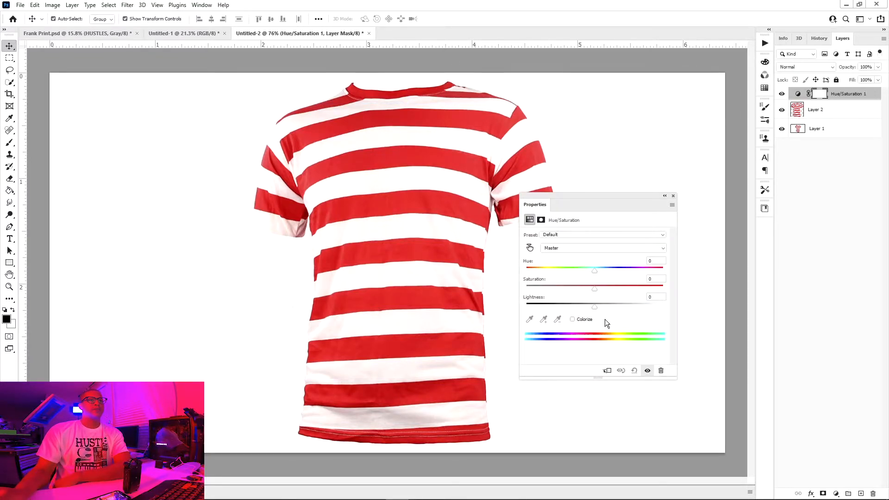
left_click(573, 319)
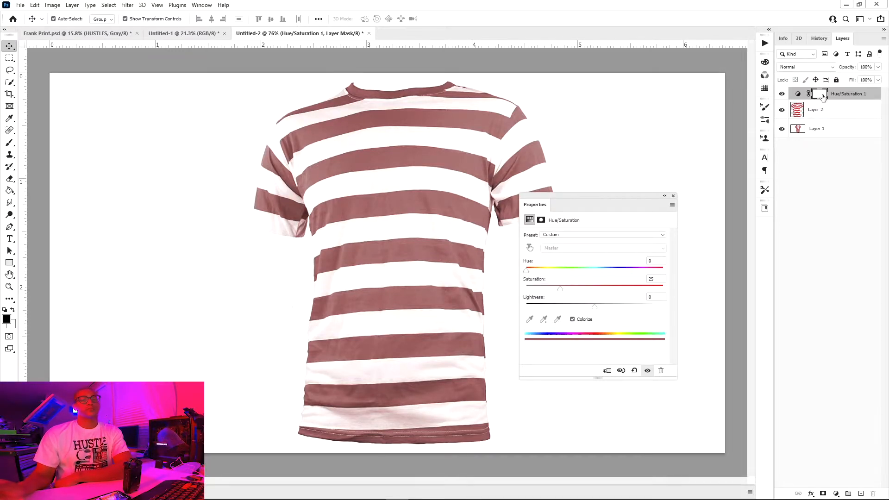
left_click(847, 98, "alt")
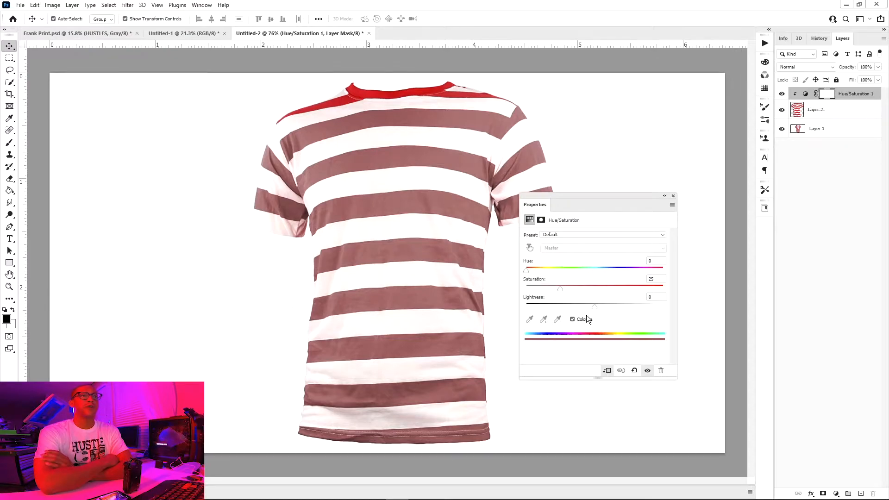
Recolour the stripes blue with saturation 72 and hue 195, and inspect their edges up close
left_click_drag(560, 287, 624, 286)
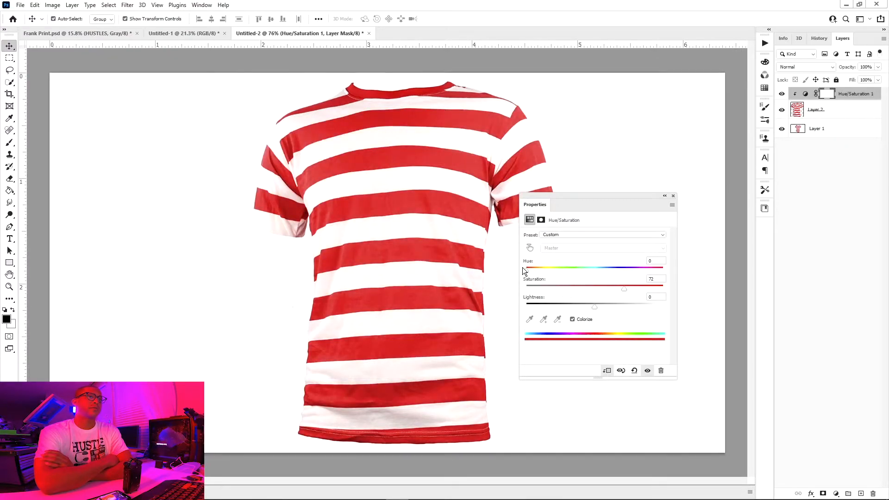
left_click_drag(538, 269, 600, 271)
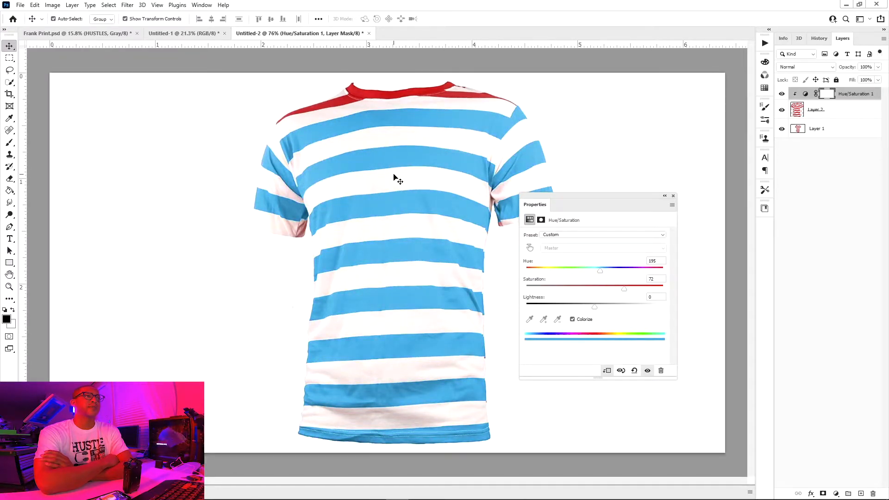
scroll(394, 175, "up", 10)
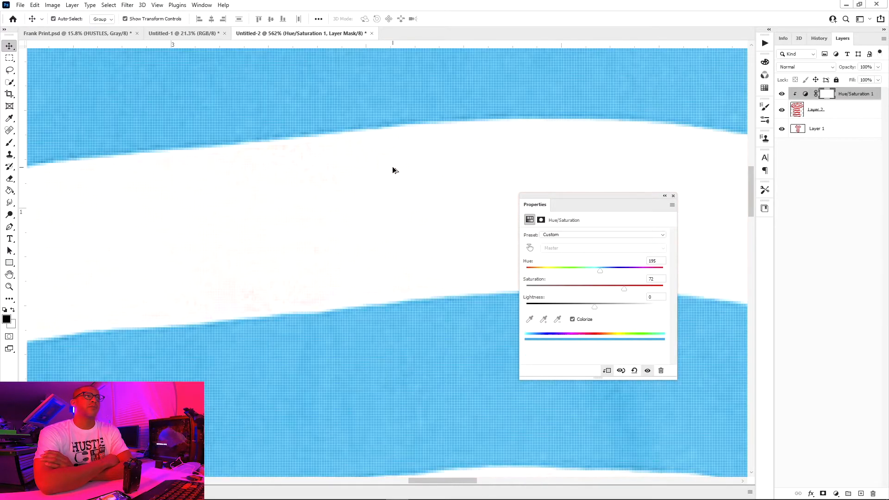
scroll(391, 169, "up", 2)
scroll(391, 168, "down", 12)
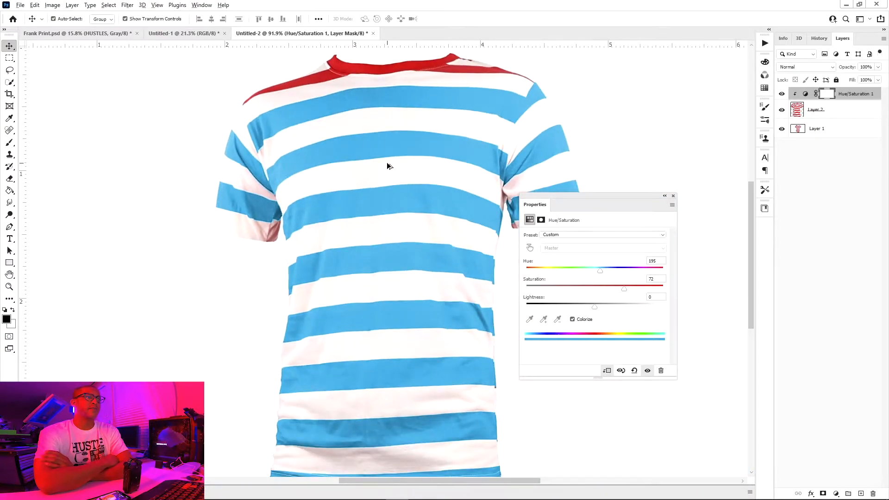
scroll(388, 166, "down", 1)
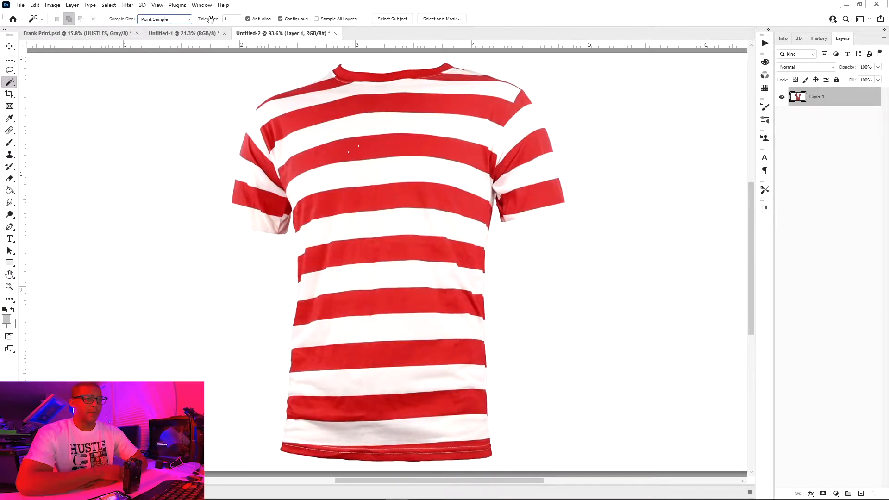
Set the Magic Wand tolerance to 50 and build a selection of the upper three red stripes across the chest
left_click(233, 19)
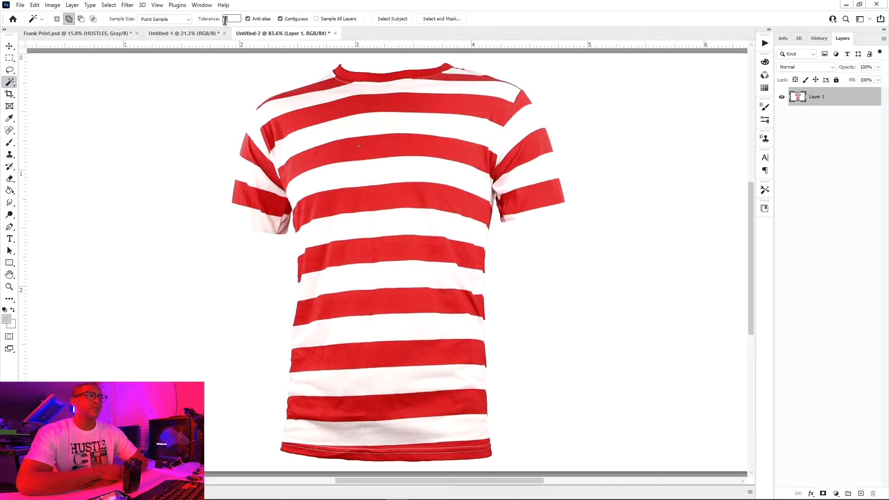
left_click(202, 21)
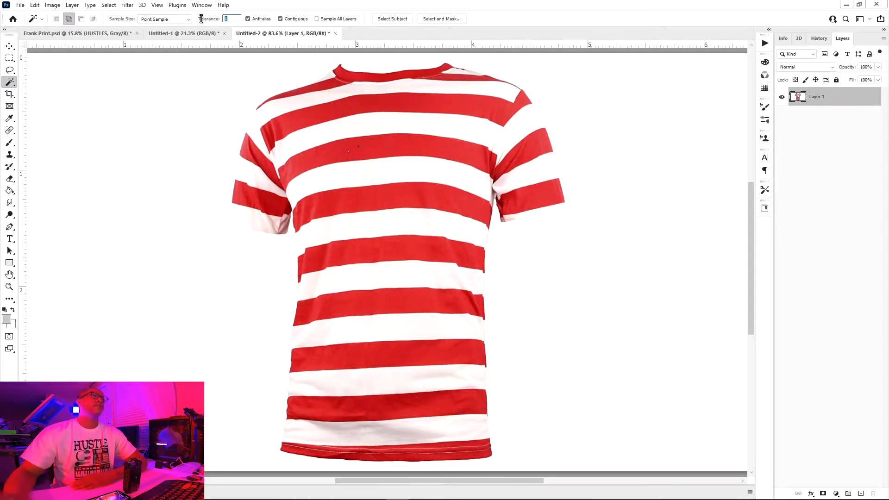
type("50")
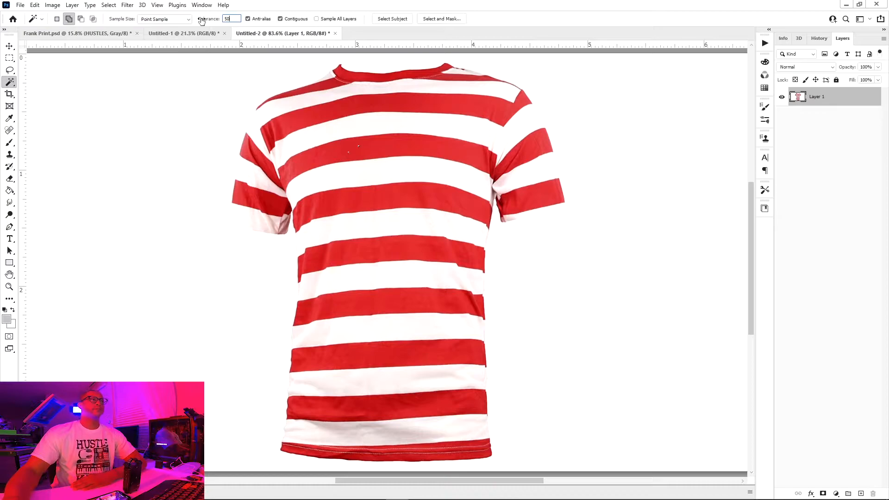
left_click(366, 152)
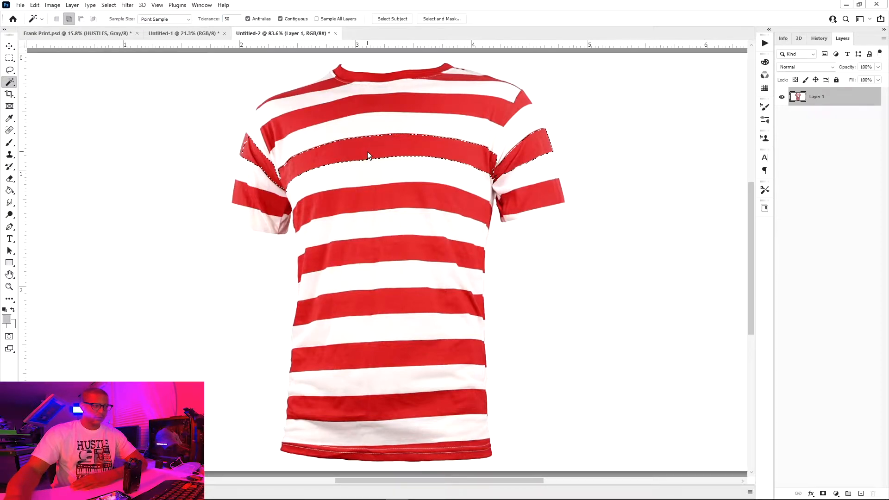
left_click(345, 111)
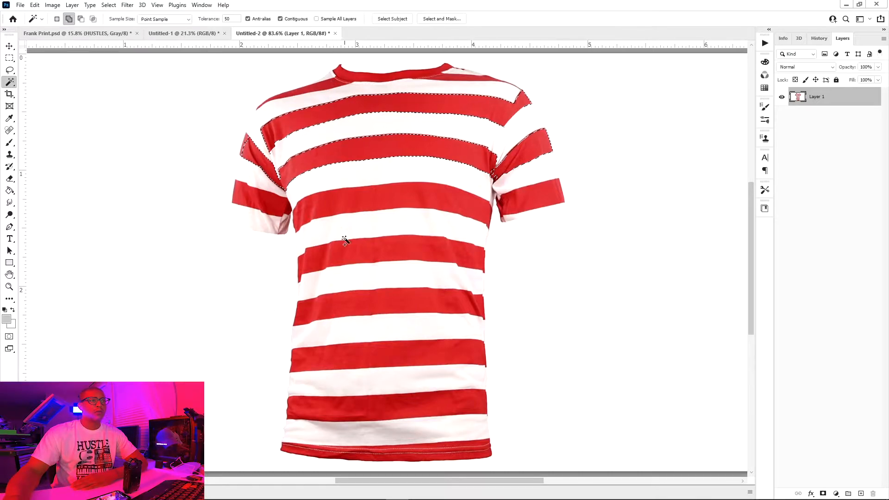
left_click(338, 199)
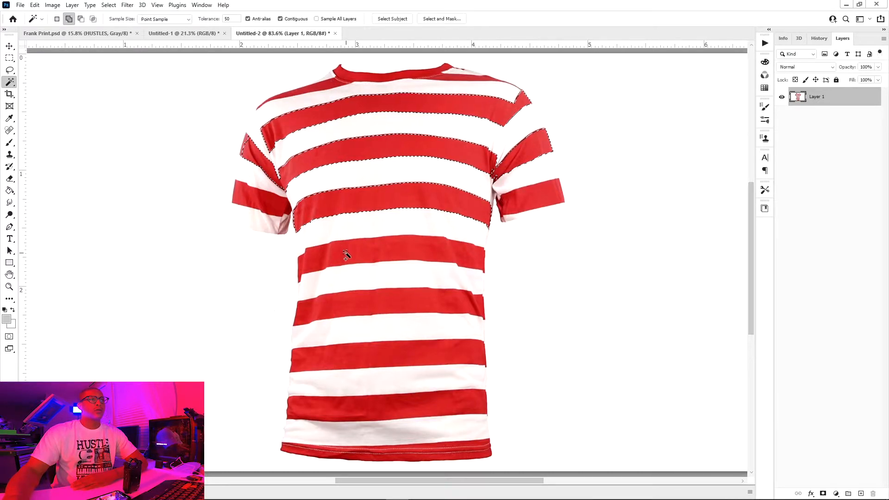